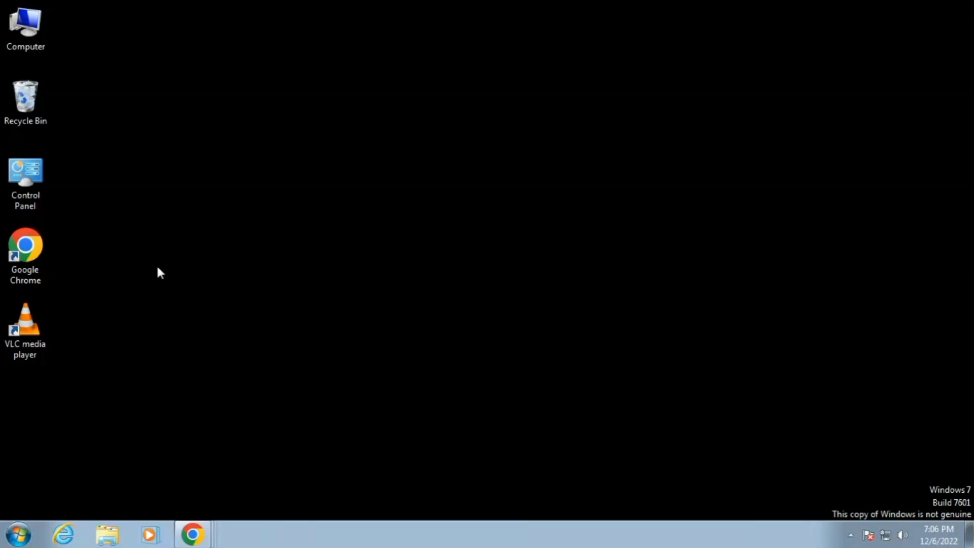
# Go from Computer into Local Disk (C:) and bring up the Windows folder's menu
pyautogui.rightClick(37, 23)
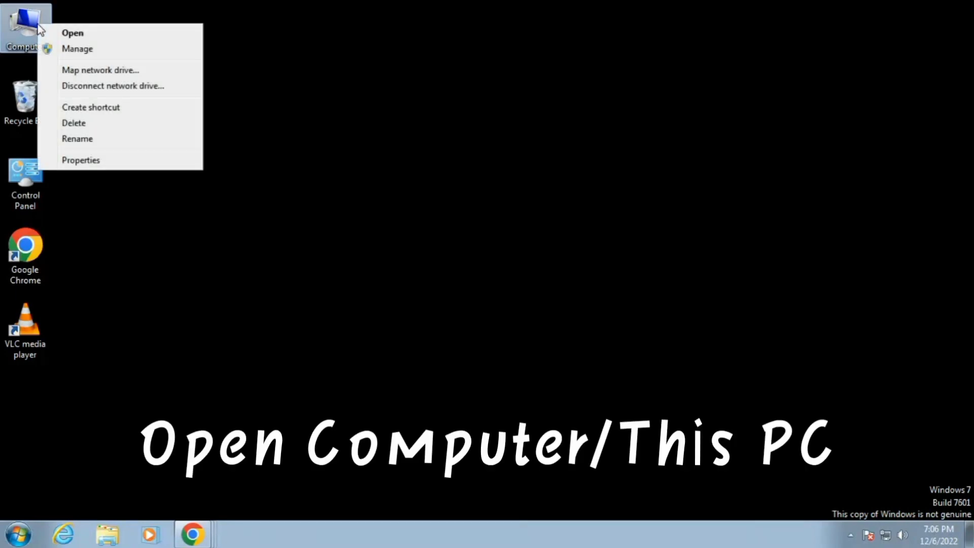
pyautogui.click(81, 34)
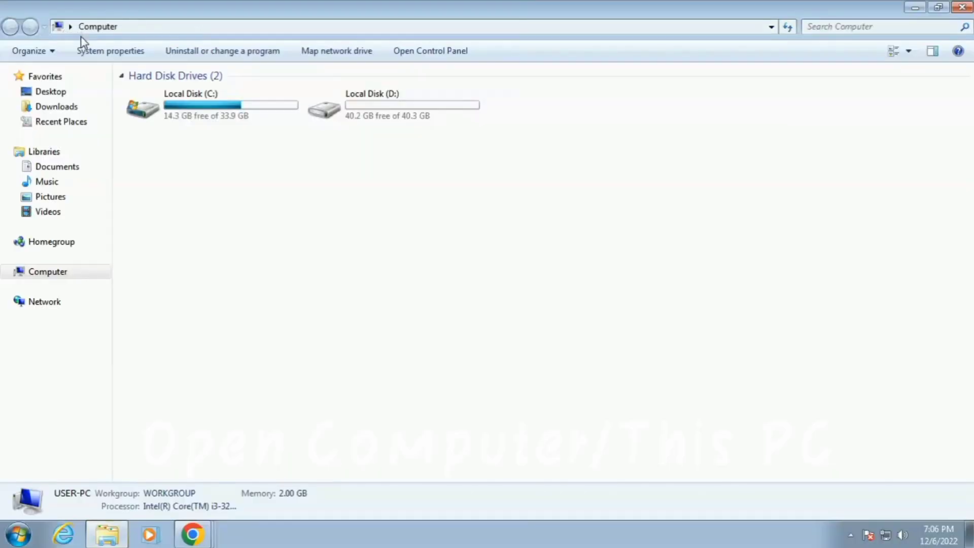
pyautogui.rightClick(192, 109)
pyautogui.click(228, 117)
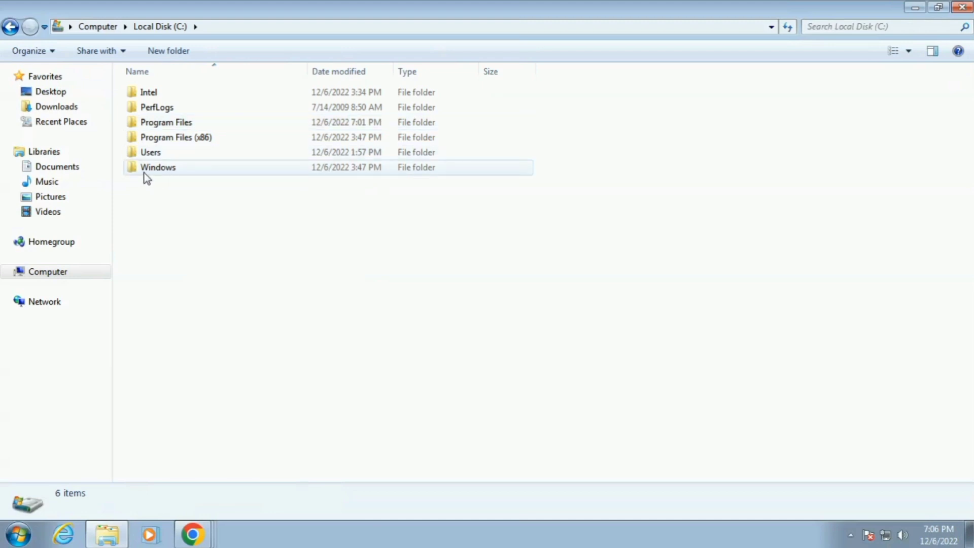
pyautogui.rightClick(170, 171)
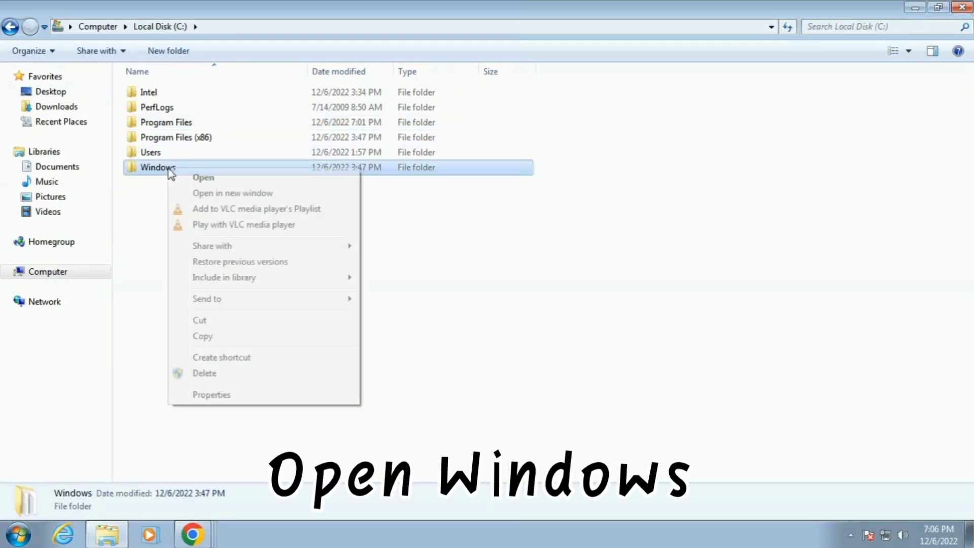
# Open the Windows folder and scroll down its 85 items to System32
pyautogui.click(195, 179)
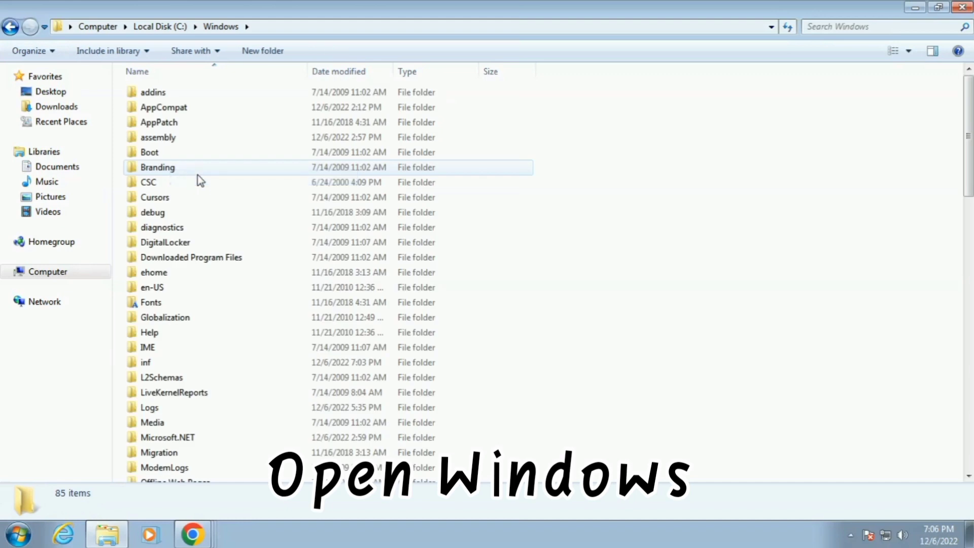
pyautogui.scroll(-2, 217, 186)
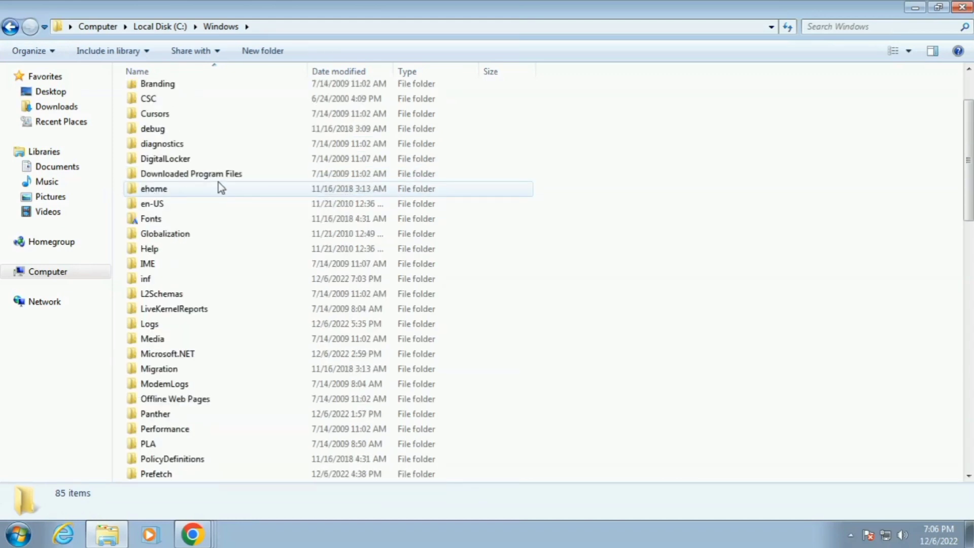
pyautogui.scroll(-1, 221, 188)
pyautogui.scroll(-1, 221, 188)
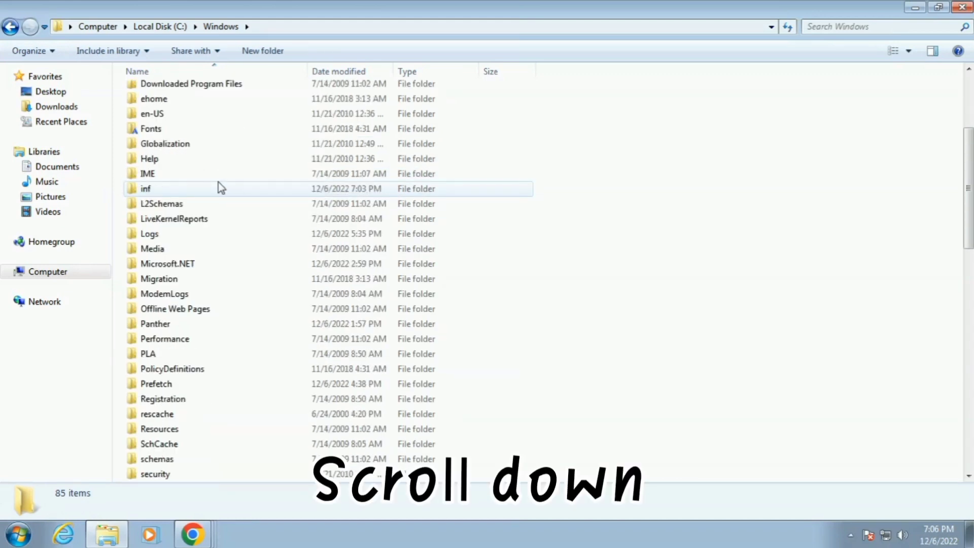
pyautogui.scroll(-2, 221, 188)
pyautogui.scroll(-3, 221, 188)
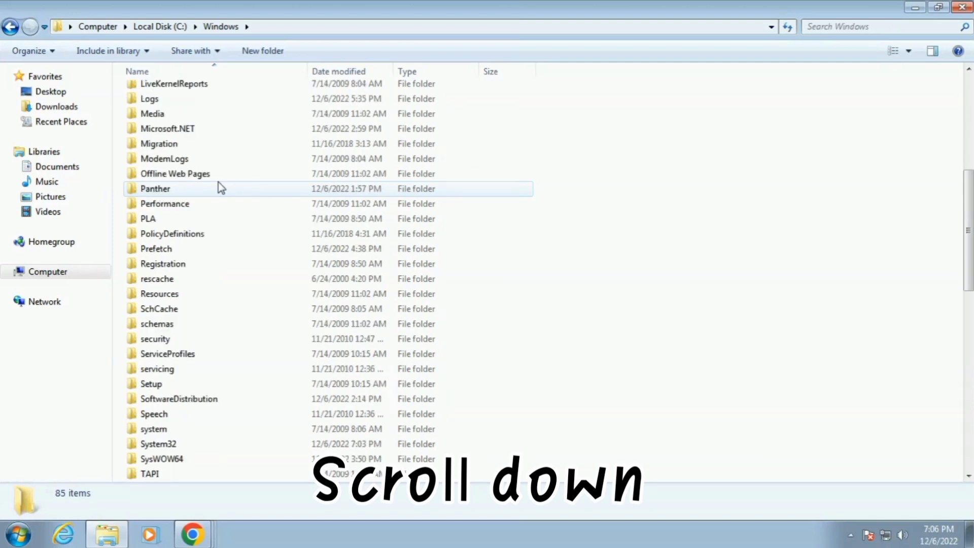
pyautogui.scroll(-2, 221, 188)
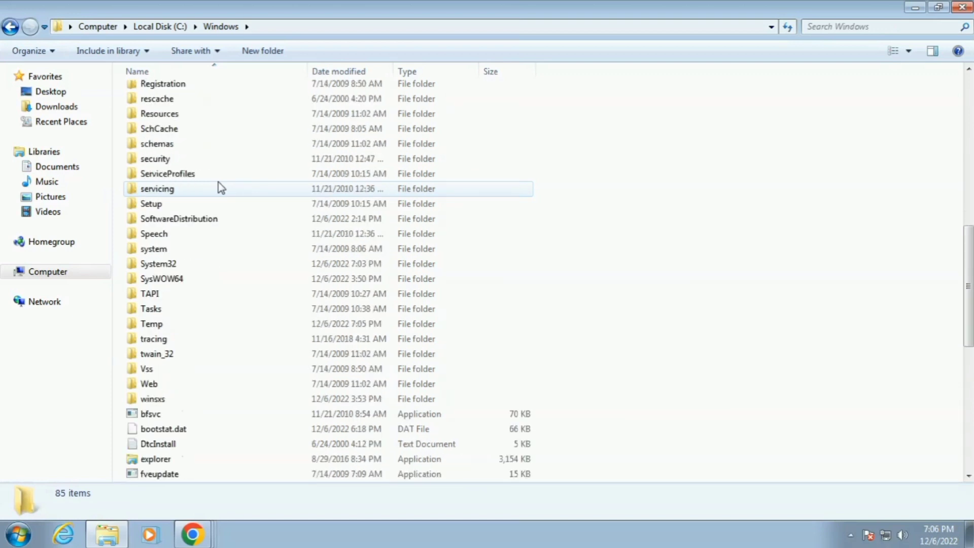
# Open System32 and scroll its 2,723 items down to the slui application
pyautogui.rightClick(172, 267)
pyautogui.click(215, 275)
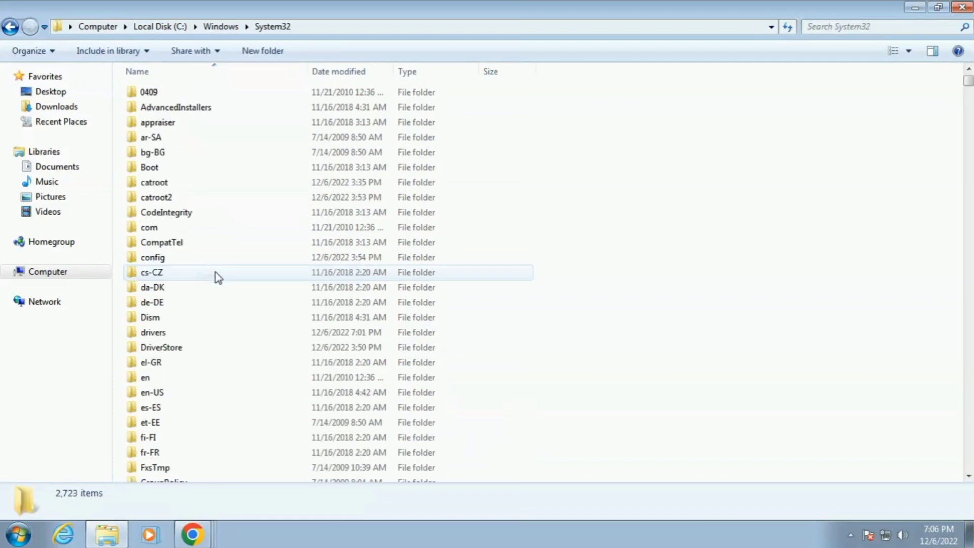
pyautogui.scroll(-1, 251, 246)
pyautogui.scroll(-8, 252, 246)
pyautogui.scroll(-8, 250, 241)
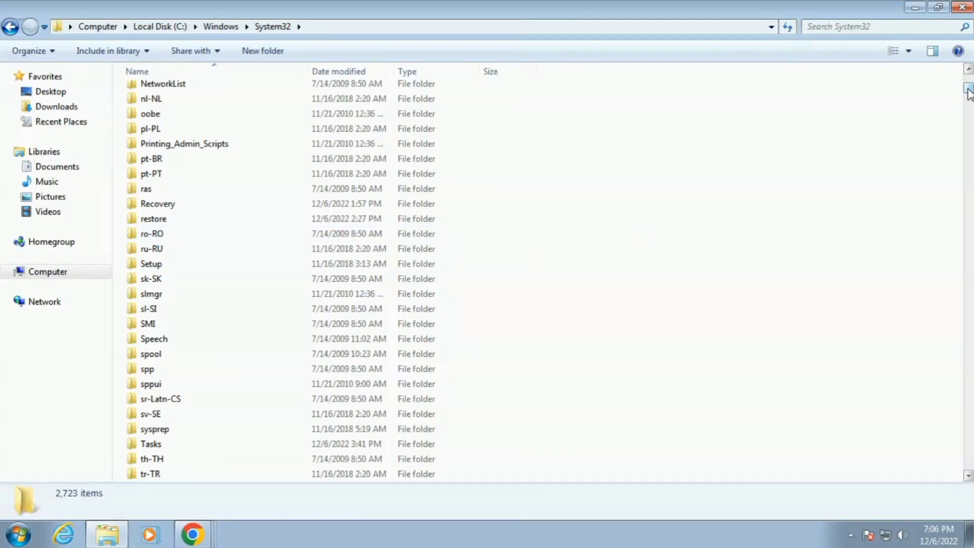
pyautogui.moveTo(967, 89); pyautogui.dragTo(968, 378)
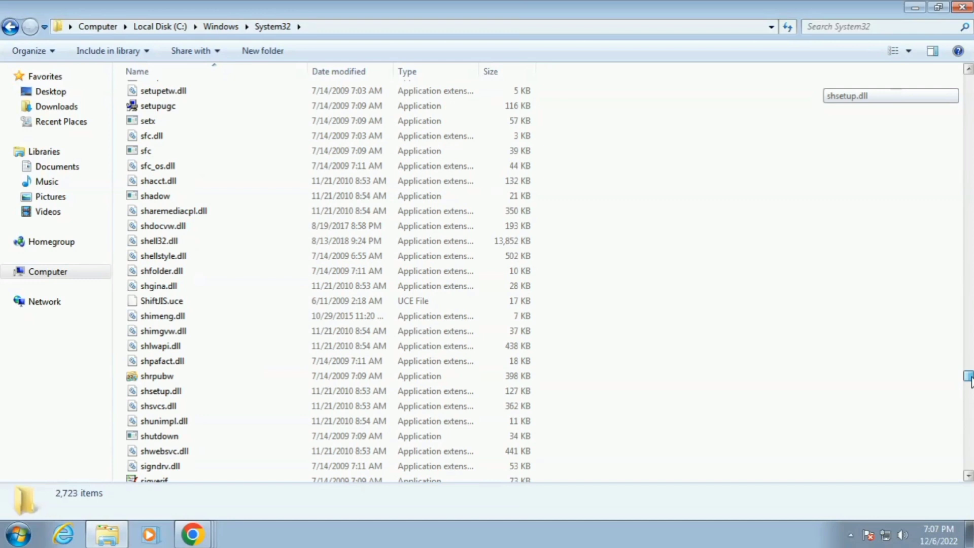
pyautogui.moveTo(968, 379); pyautogui.dragTo(968, 380)
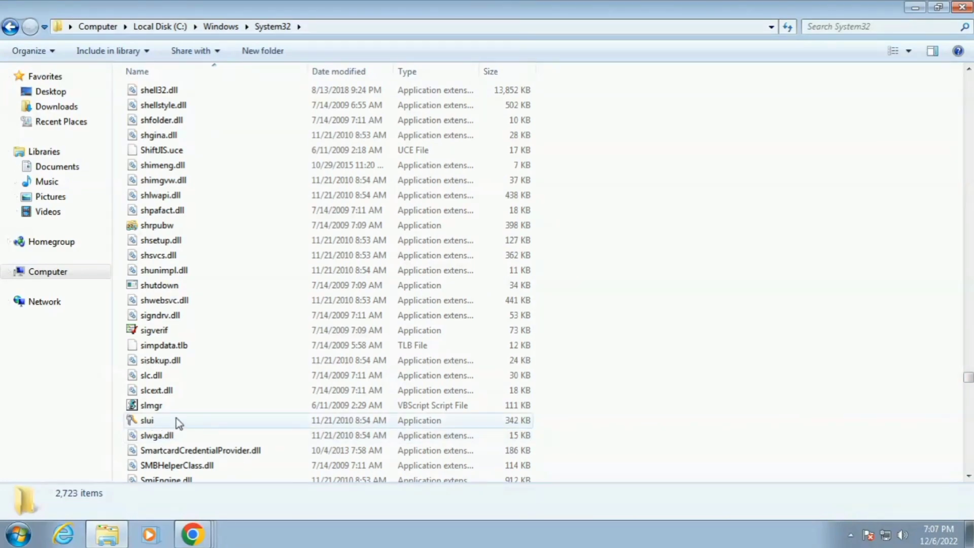
# Run slui to bring up the Windows Activation window
pyautogui.scroll(-1, 152, 420)
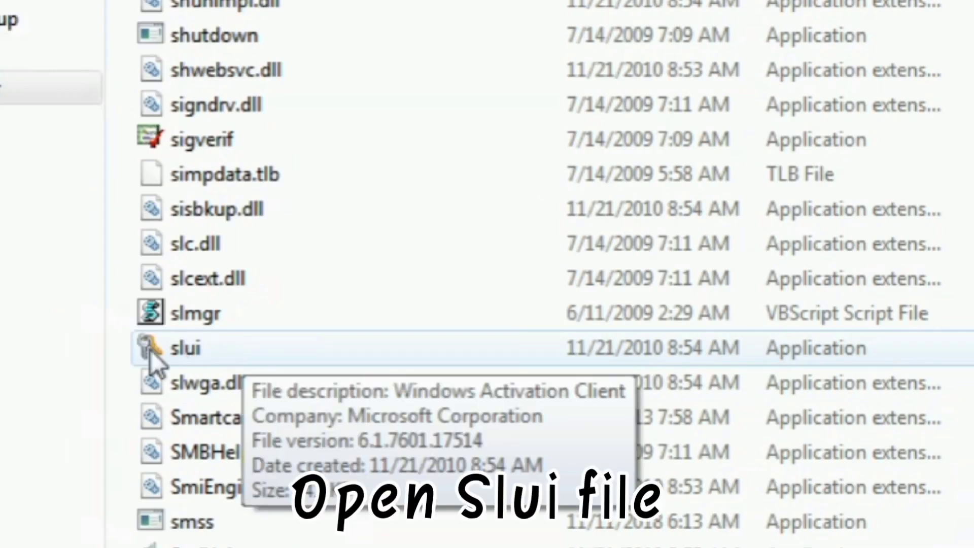
pyautogui.rightClick(240, 346)
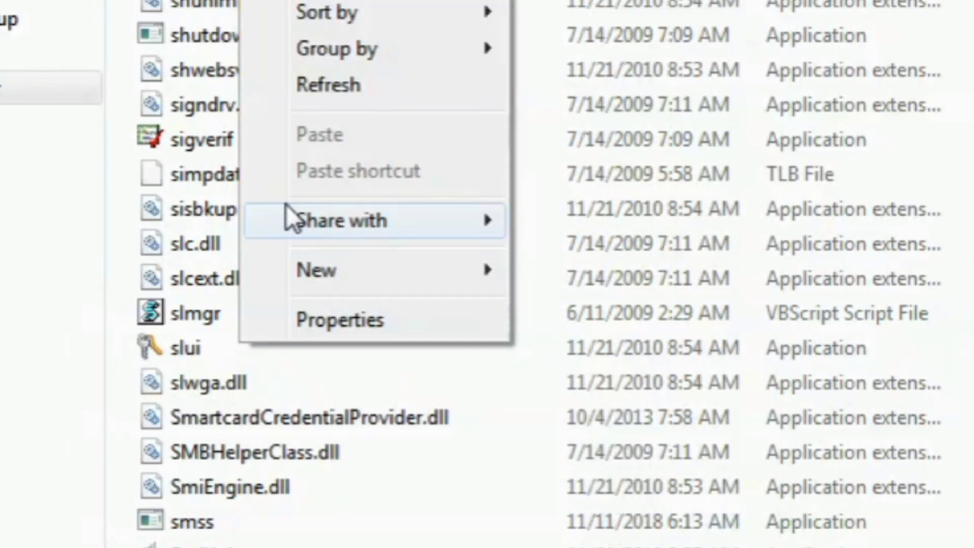
pyautogui.click(219, 350)
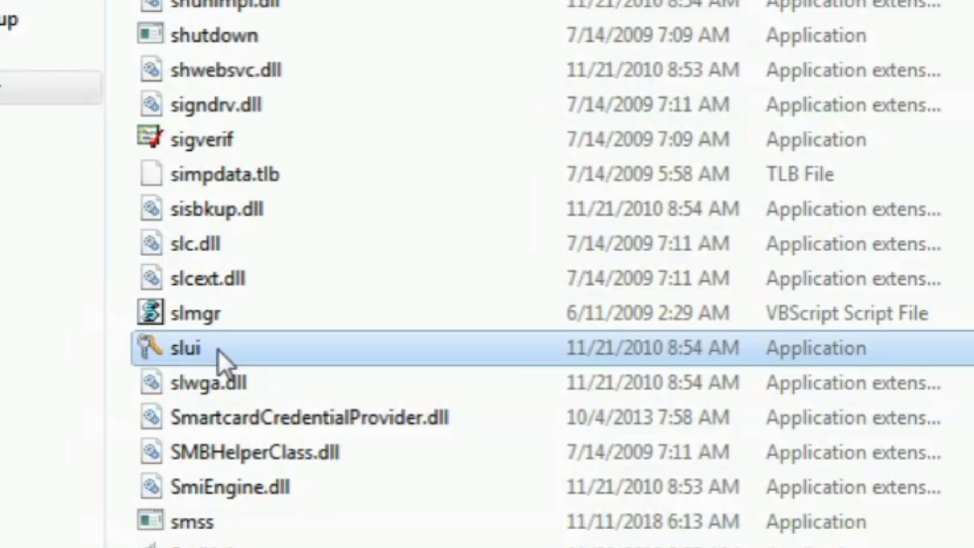
pyautogui.doubleClick(218, 350)
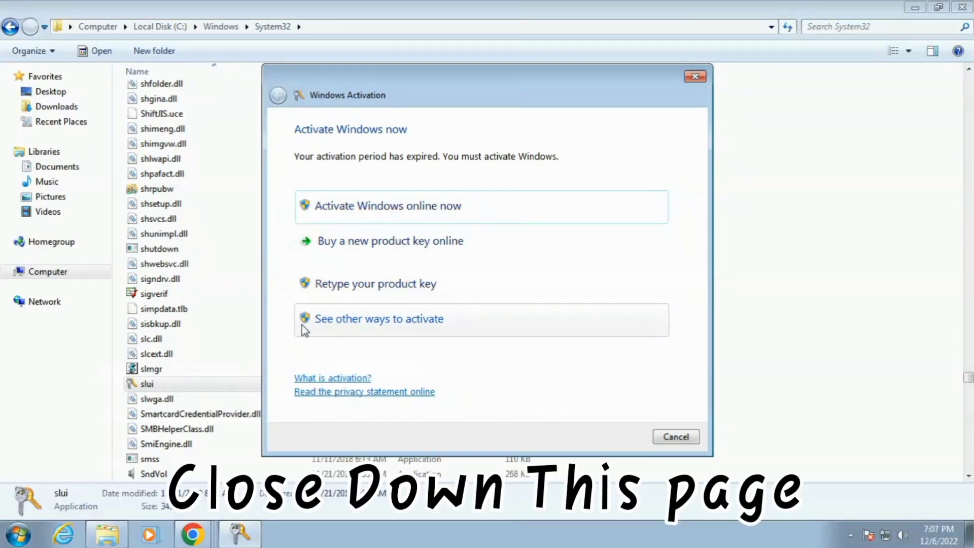
# Close Windows Activation and view the Security tab of slui's Properties
pyautogui.click(695, 76)
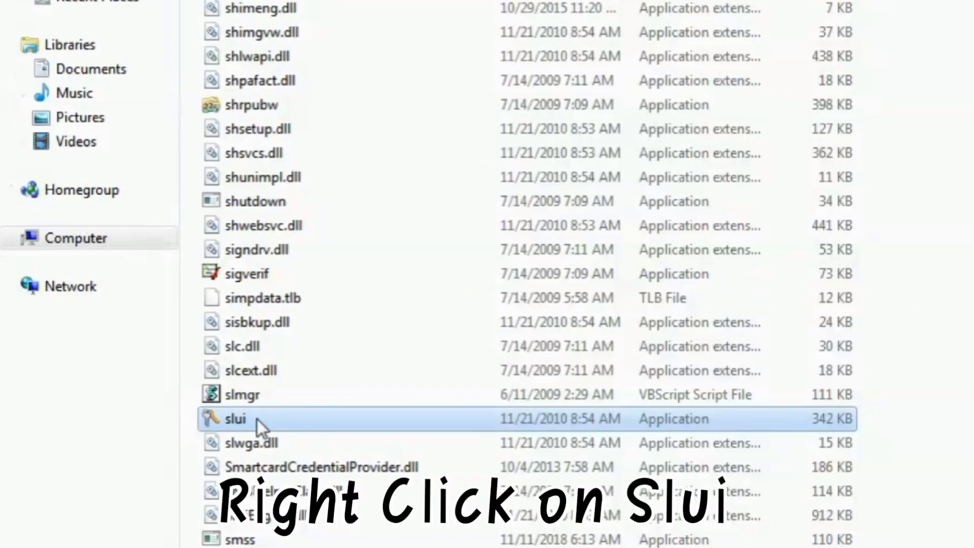
pyautogui.rightClick(160, 384)
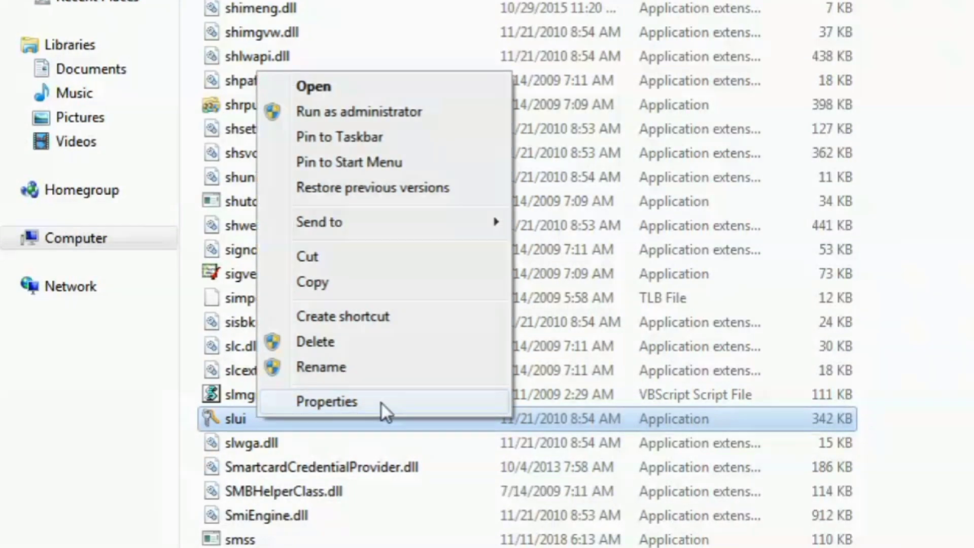
pyautogui.click(367, 405)
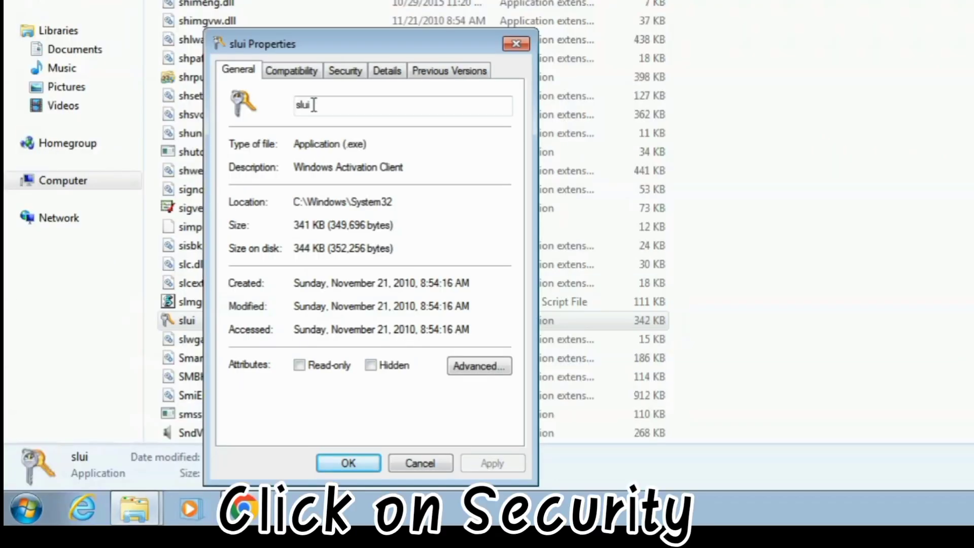
pyautogui.click(345, 74)
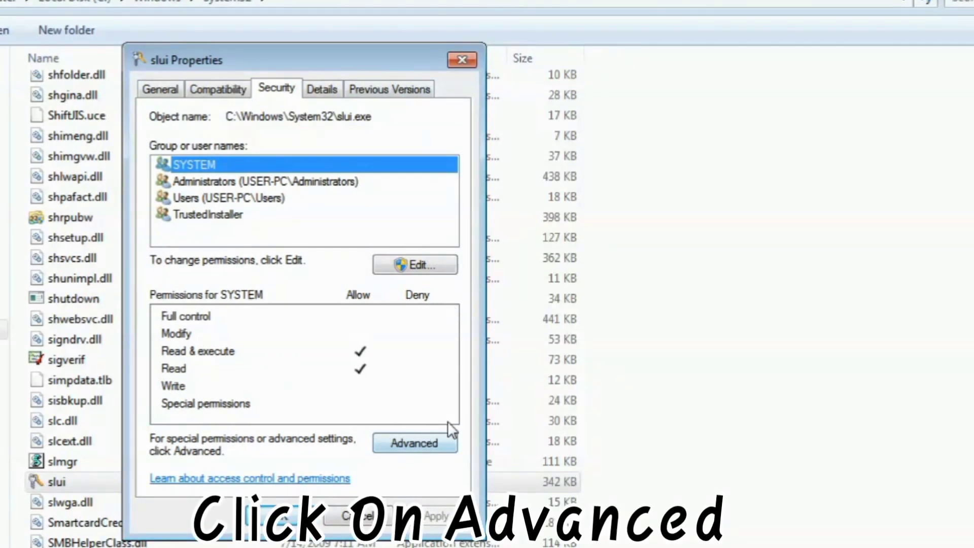
# Edit the owner in slui's Advanced Security Settings and select Administrators
pyautogui.click(419, 443)
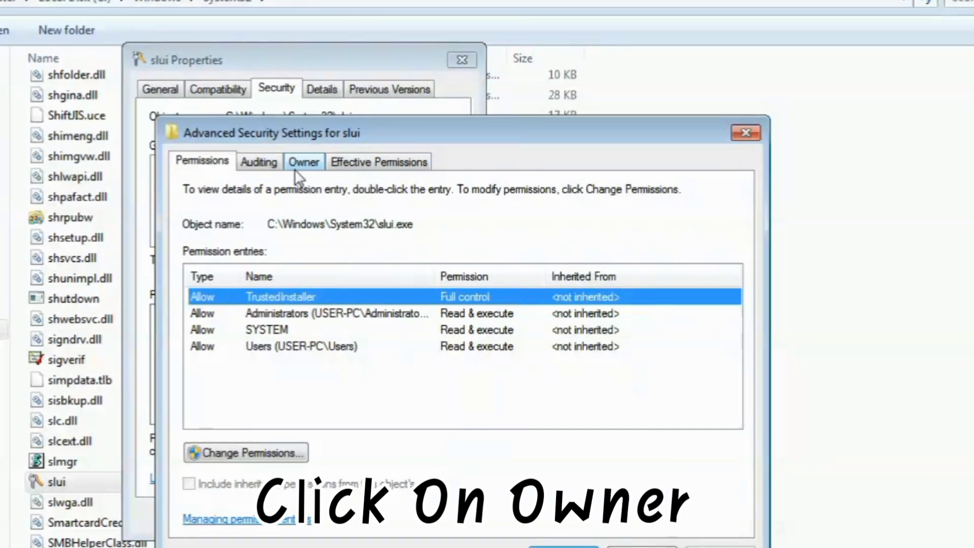
pyautogui.click(311, 167)
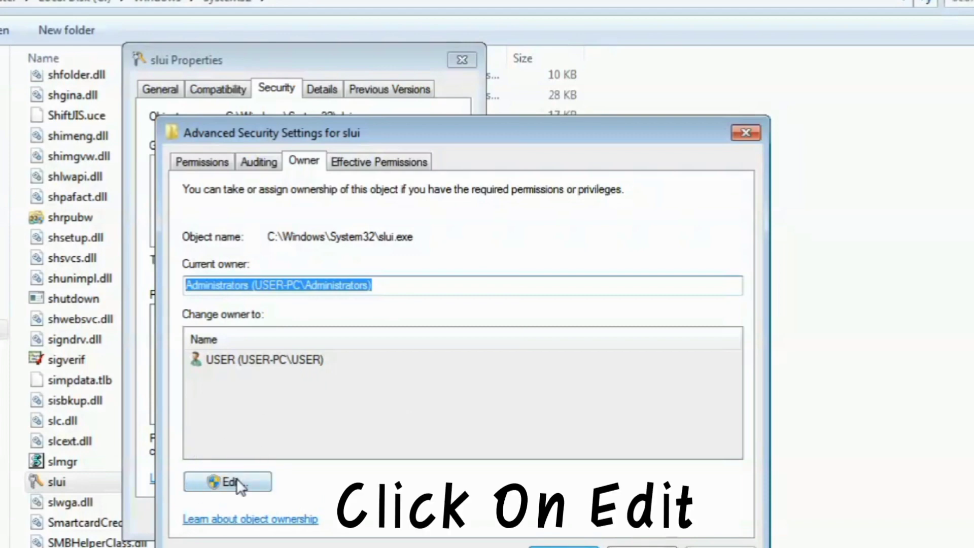
pyautogui.click(211, 475)
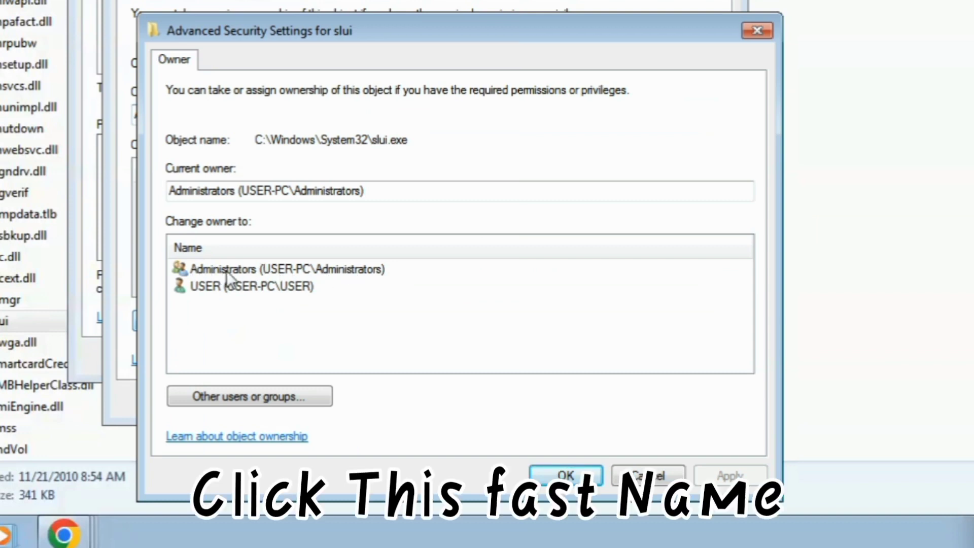
pyautogui.click(232, 269)
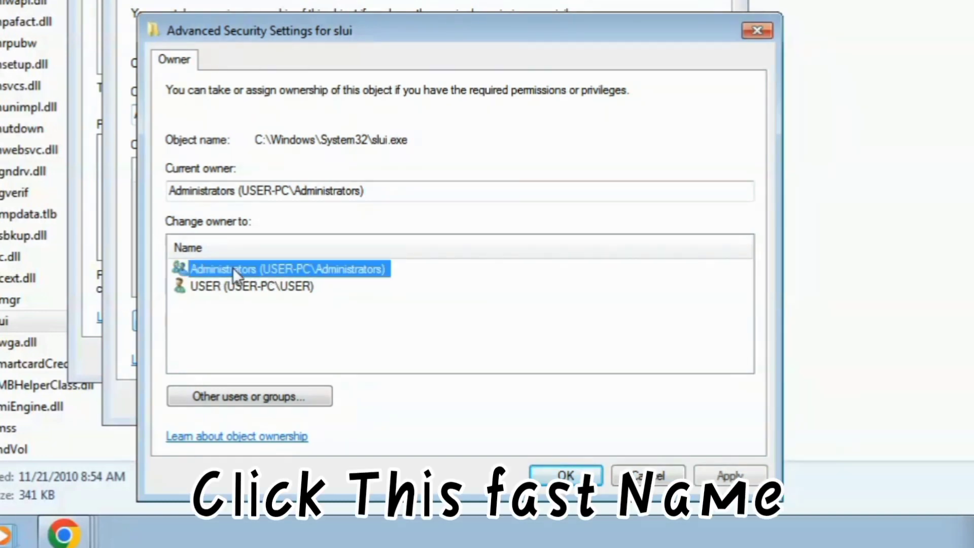
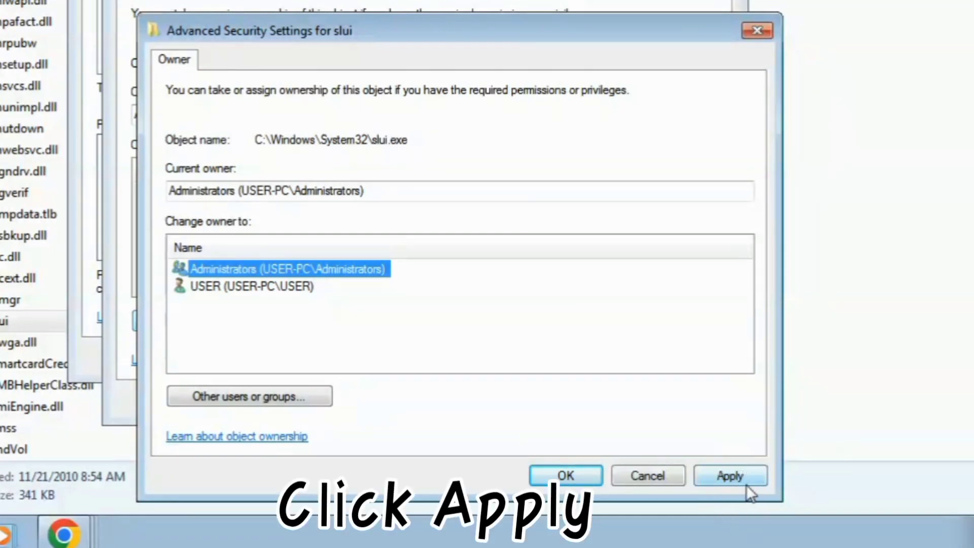
# Apply the pending owner setting and select USER (USER-PC\USER) as the new owner of slui.exe
pyautogui.click(744, 470)
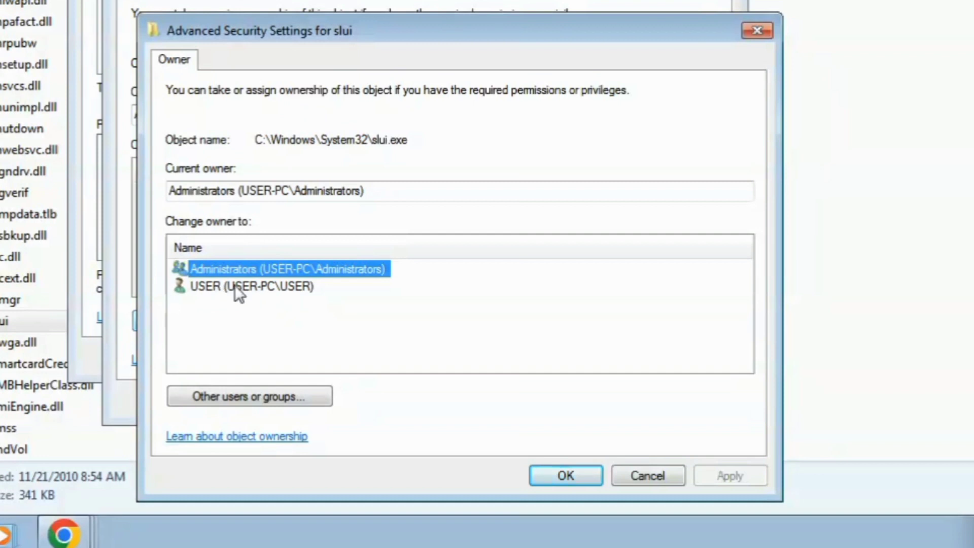
pyautogui.click(208, 286)
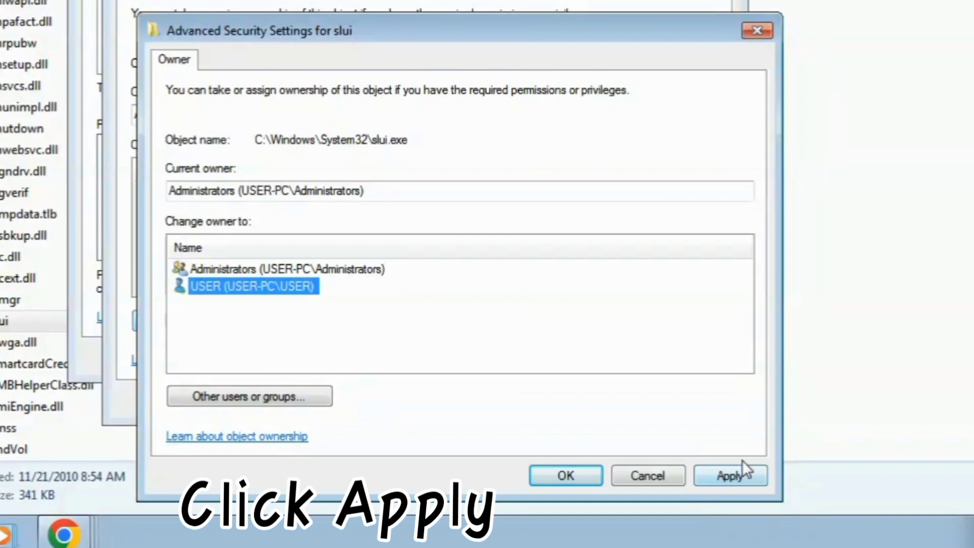
# Apply USER as slui.exe's owner, dismiss the Windows Security notice, and close both Advanced Security Settings windows
pyautogui.click(725, 478)
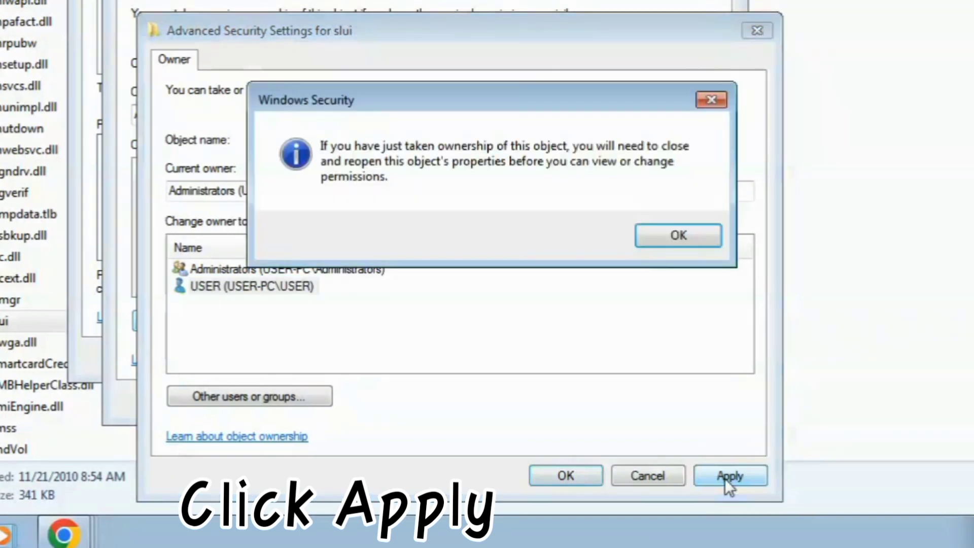
pyautogui.click(674, 238)
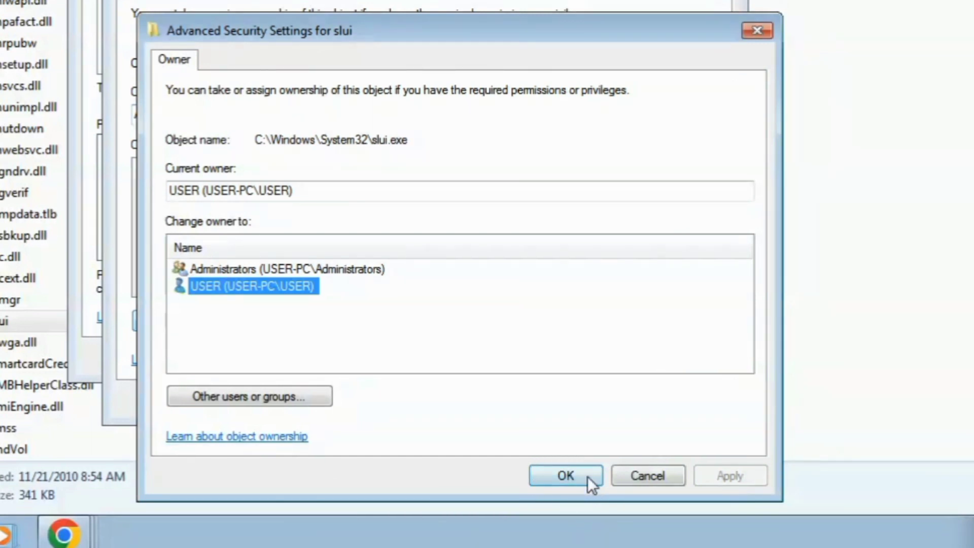
pyautogui.click(568, 472)
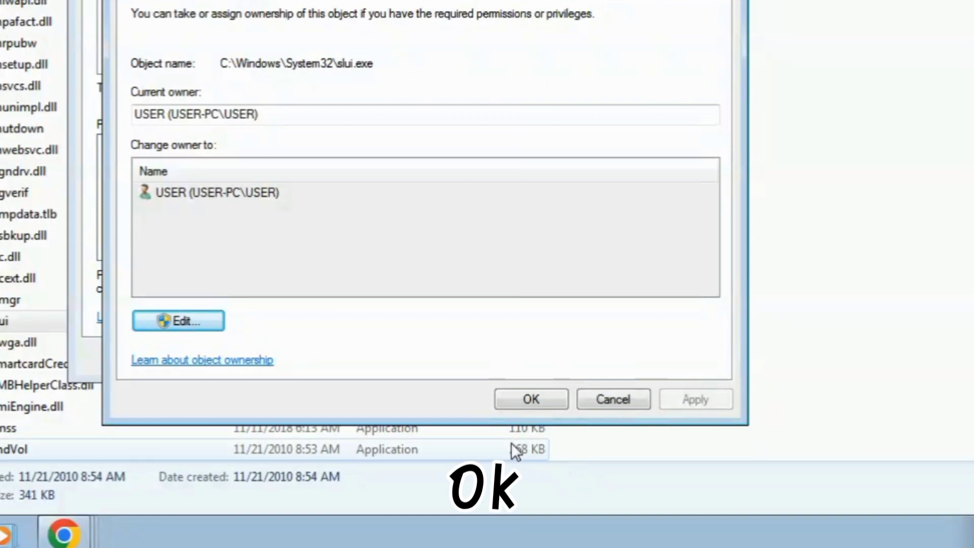
pyautogui.click(531, 400)
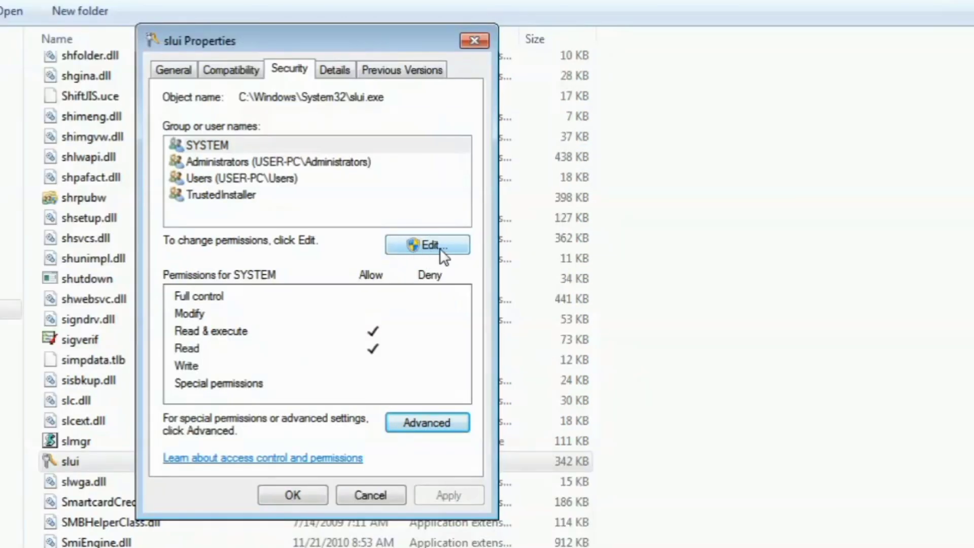
# Open the Permissions for slui dialog from the Security tab's Edit button
pyautogui.click(419, 246)
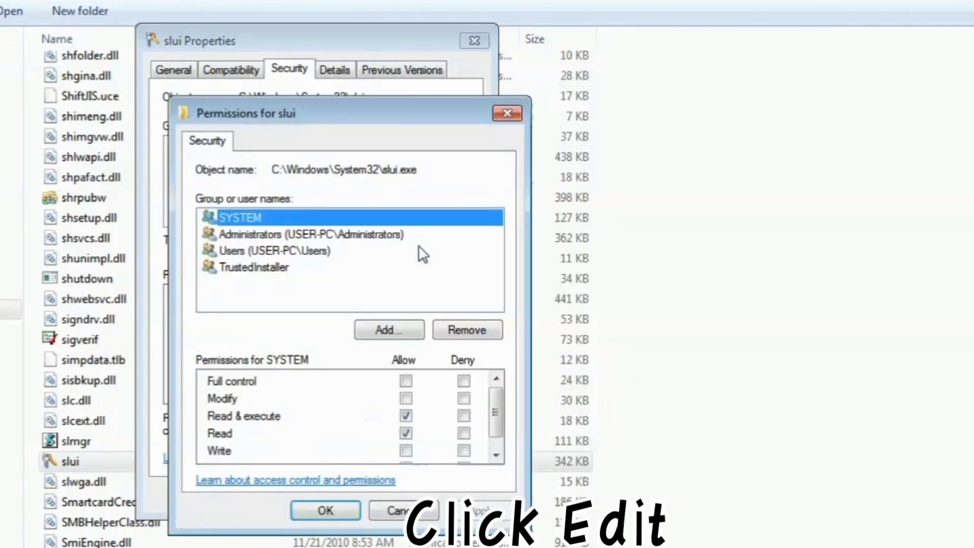
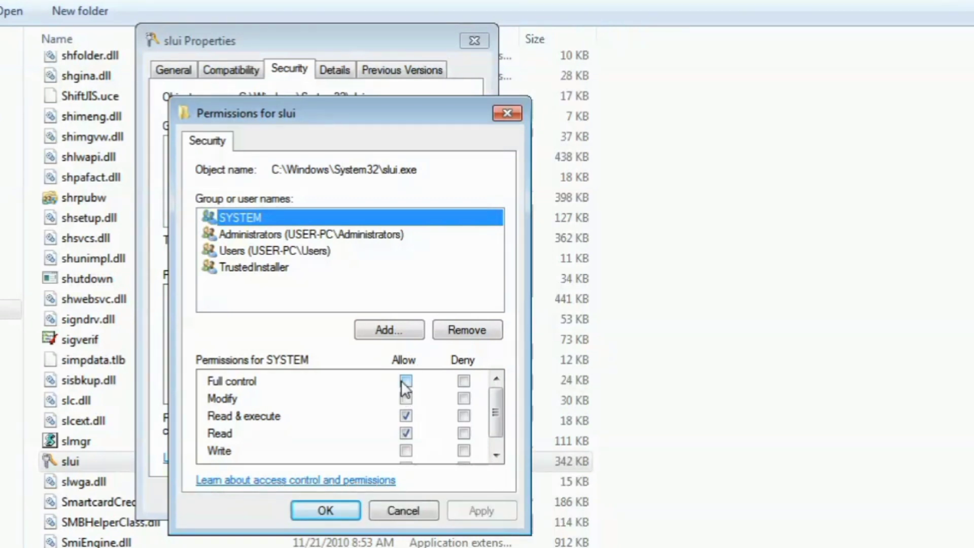
# Allow Full control for SYSTEM on slui.exe, apply it, and accept the Windows Security warning
pyautogui.click(405, 380)
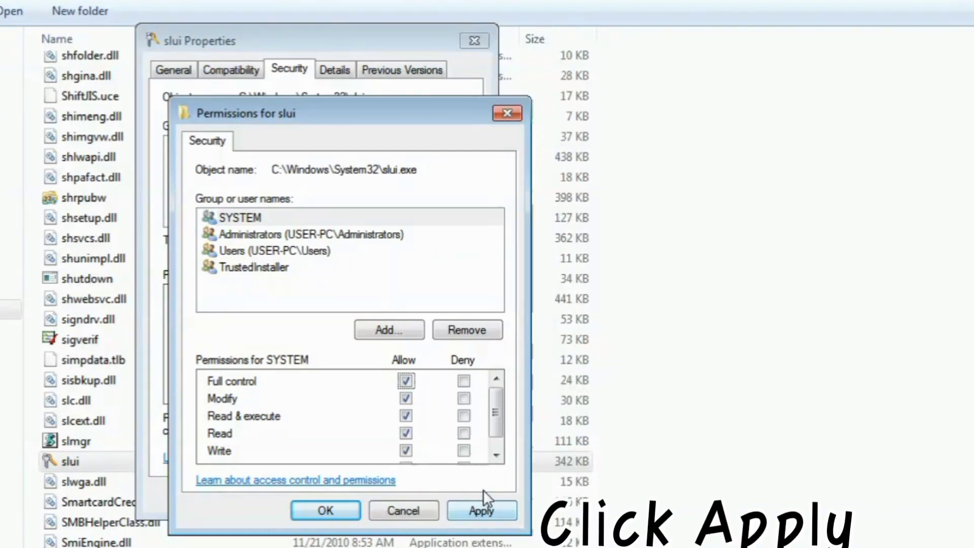
pyautogui.click(486, 510)
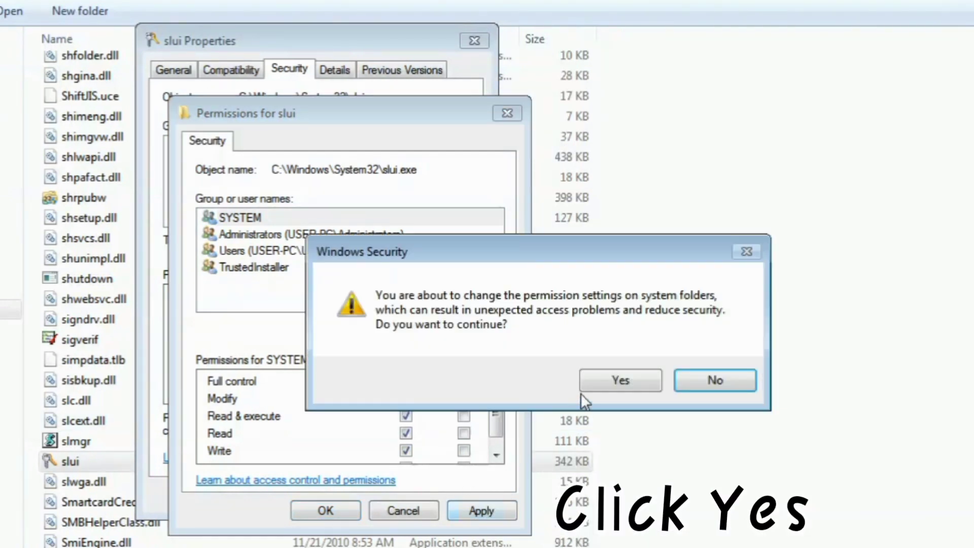
pyautogui.click(635, 385)
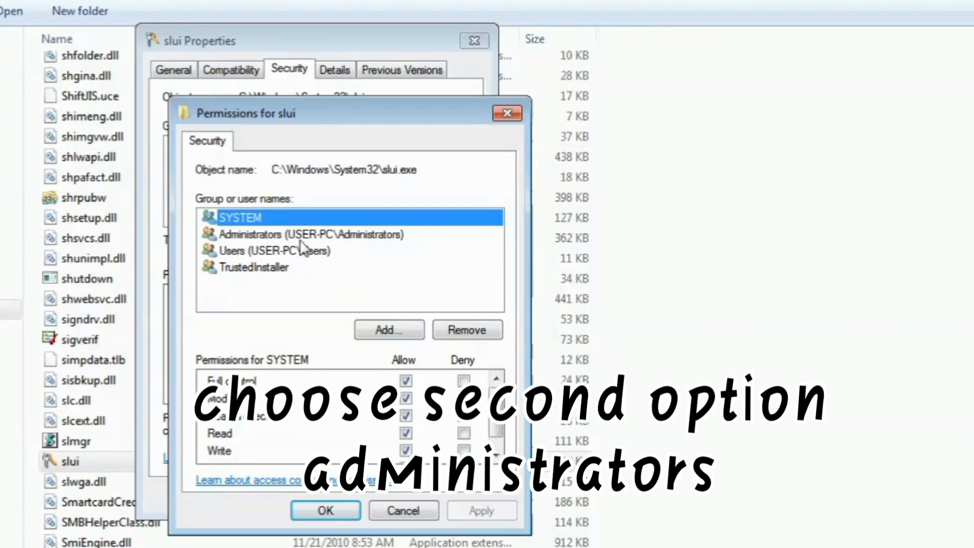
# Select the Administrators group to show its current Read & execute and Read permissions
pyautogui.click(318, 235)
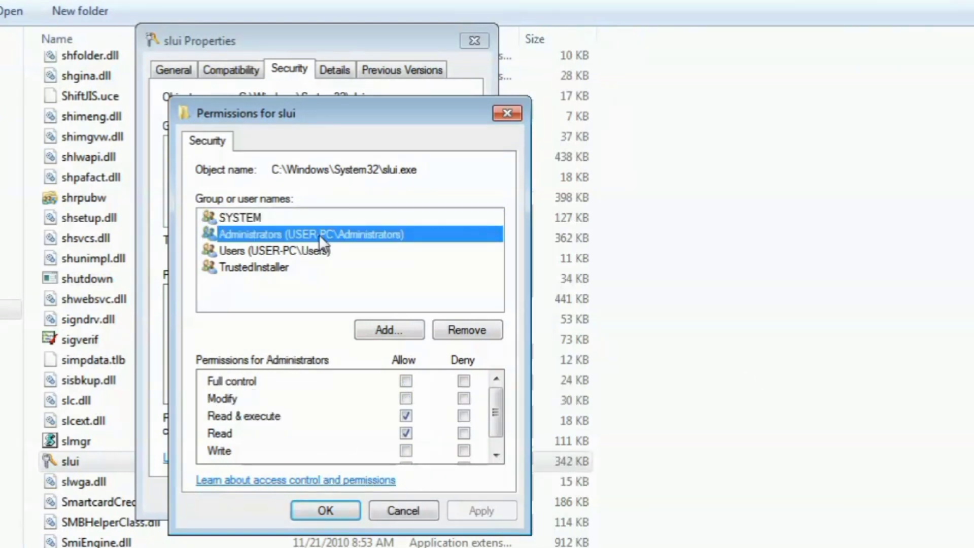
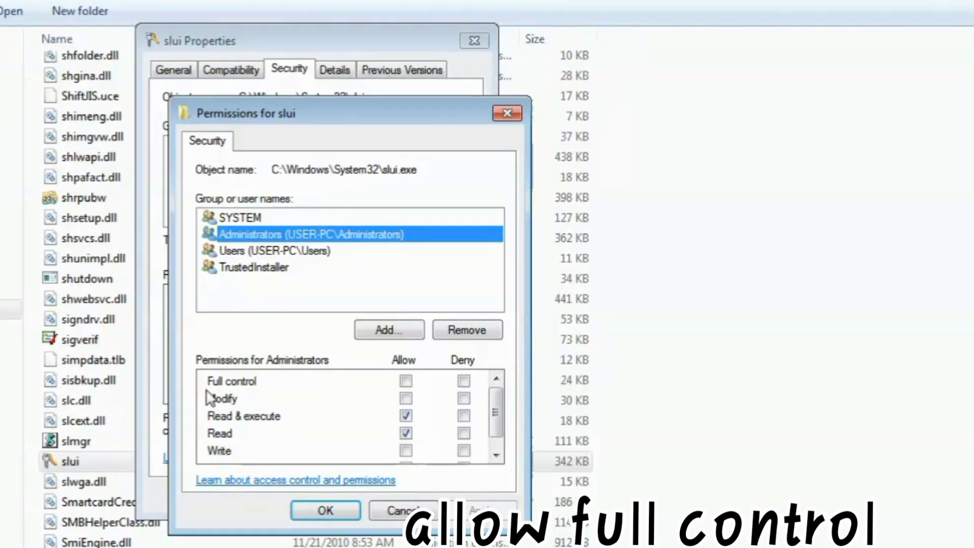
# Grant Administrators Full control on slui.exe and accept the system-folder permission warning
pyautogui.click(405, 381)
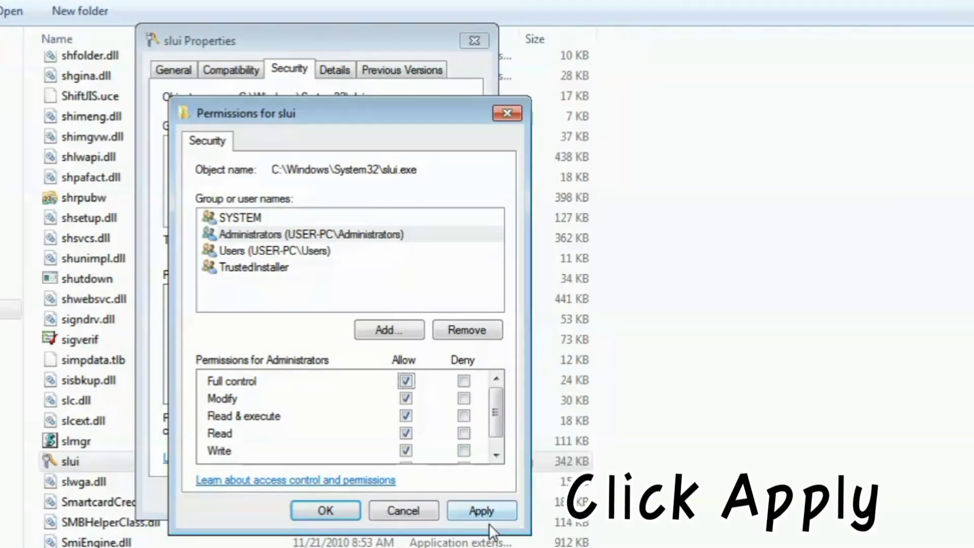
pyautogui.click(477, 511)
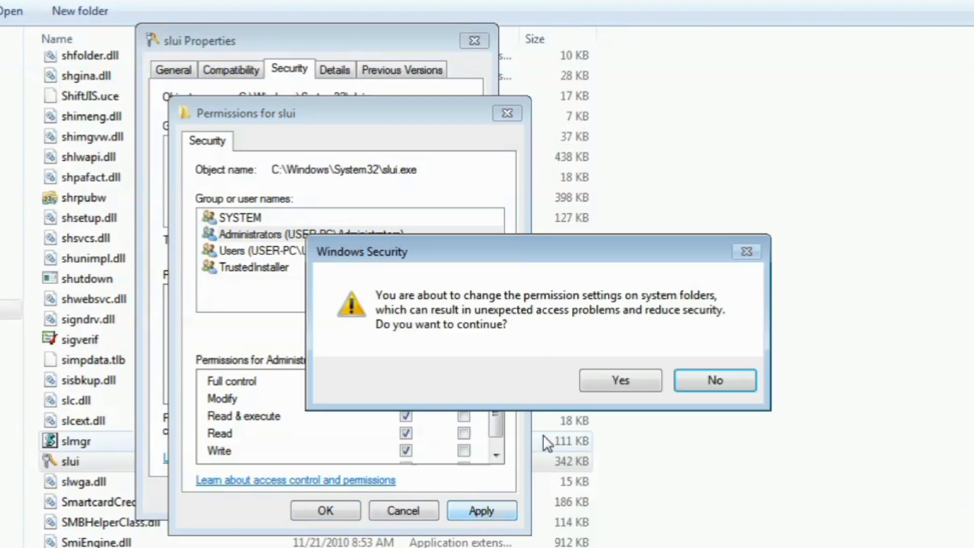
pyautogui.click(624, 382)
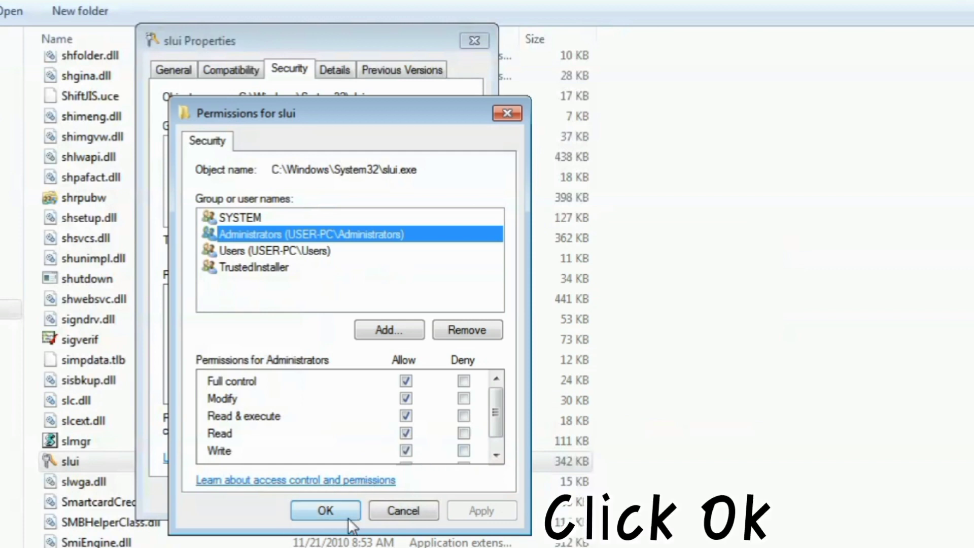
# Review the Users, TrustedInstaller, Administrators and SYSTEM permissions on slui.exe, then close slui Properties
pyautogui.click(326, 509)
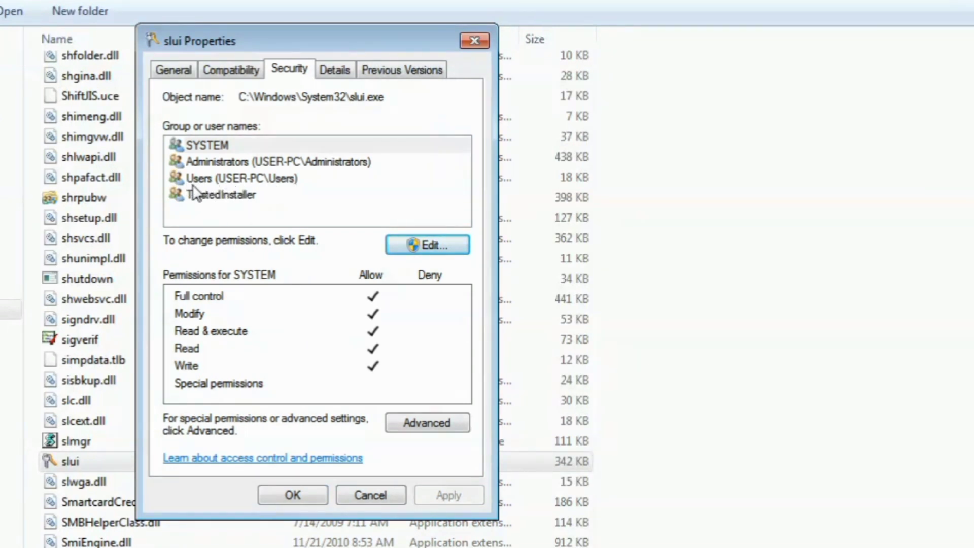
pyautogui.click(232, 177)
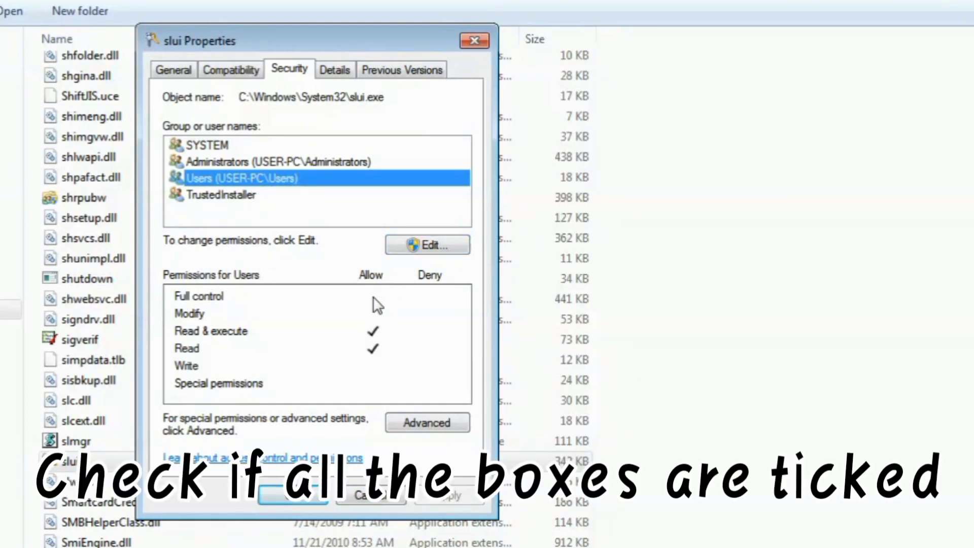
pyautogui.click(202, 191)
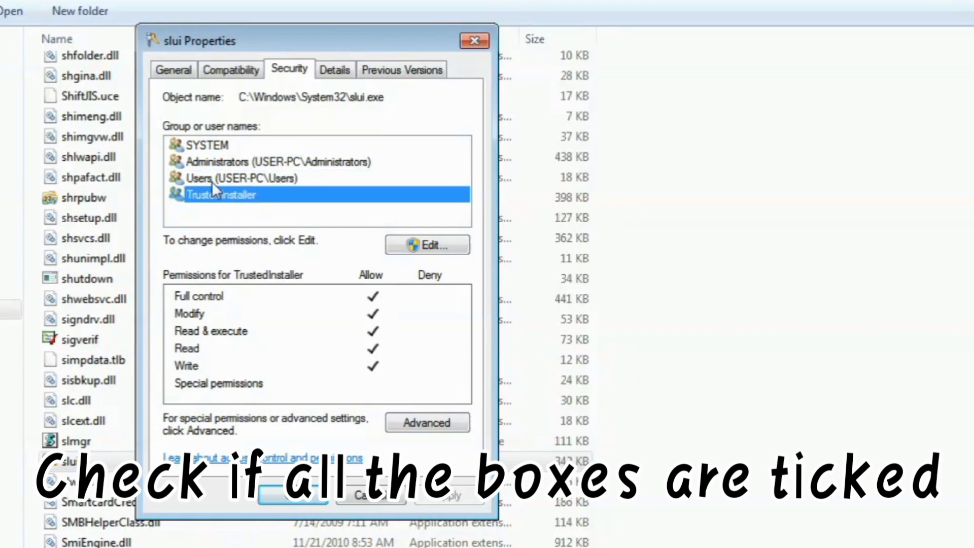
pyautogui.click(218, 176)
pyautogui.click(227, 158)
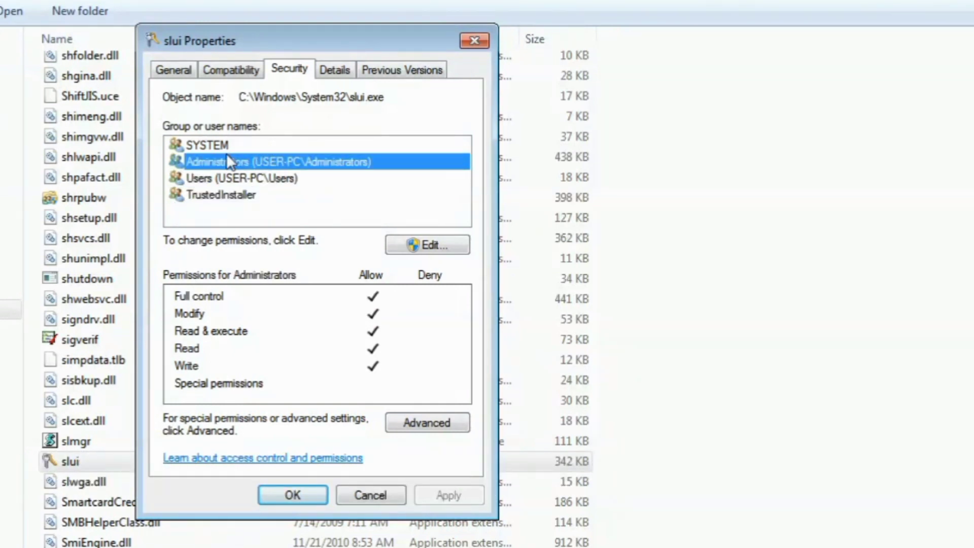
pyautogui.click(227, 150)
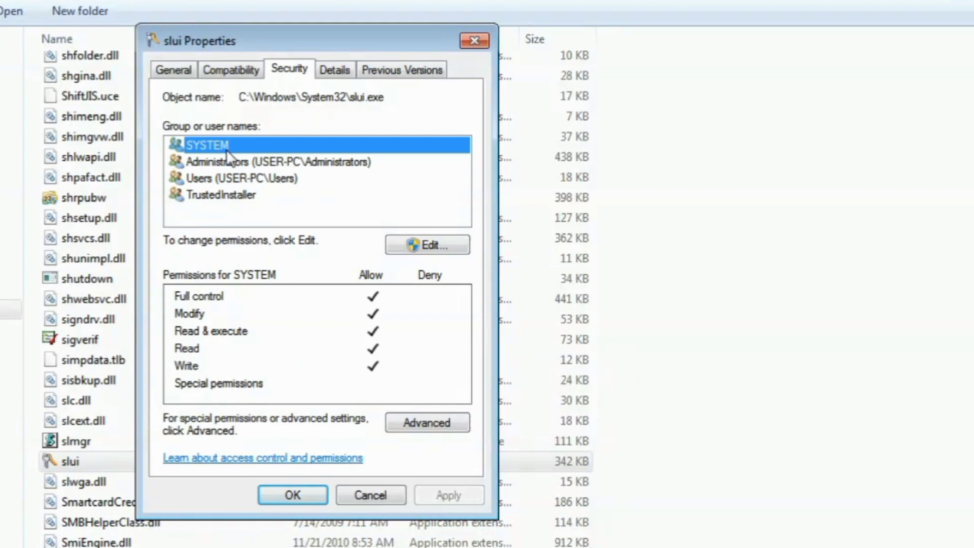
pyautogui.click(296, 495)
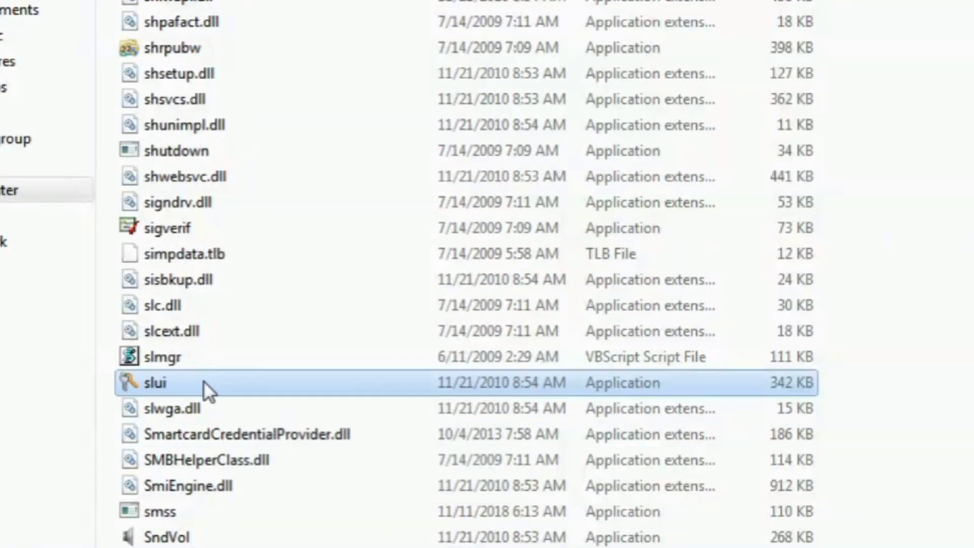
# Delete slui from System32 and close the System32 folder window
pyautogui.rightClick(196, 384)
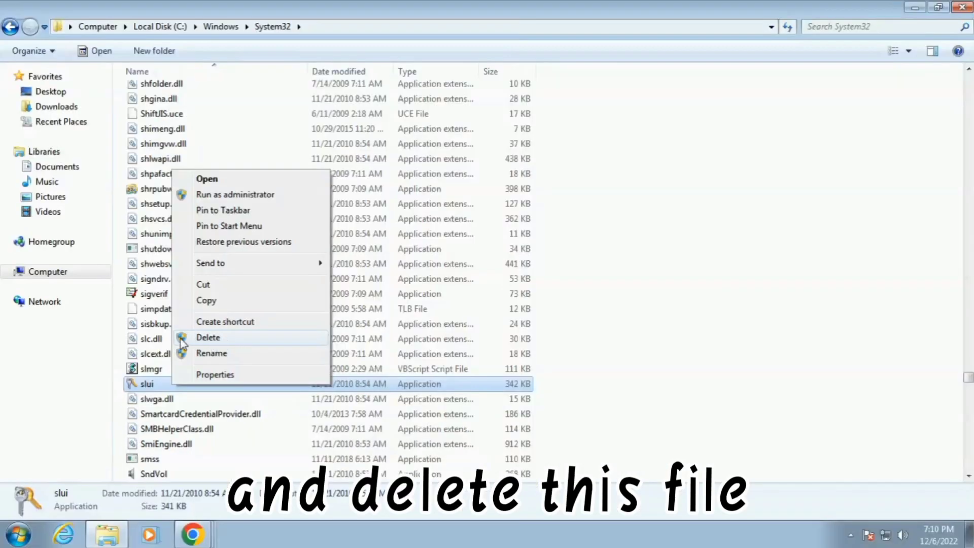
pyautogui.click(208, 337)
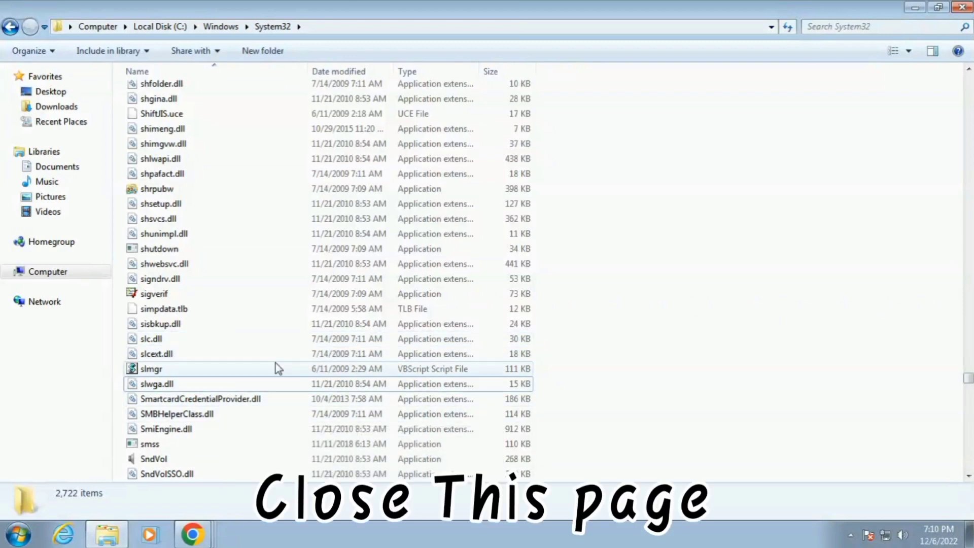
pyautogui.click(960, 14)
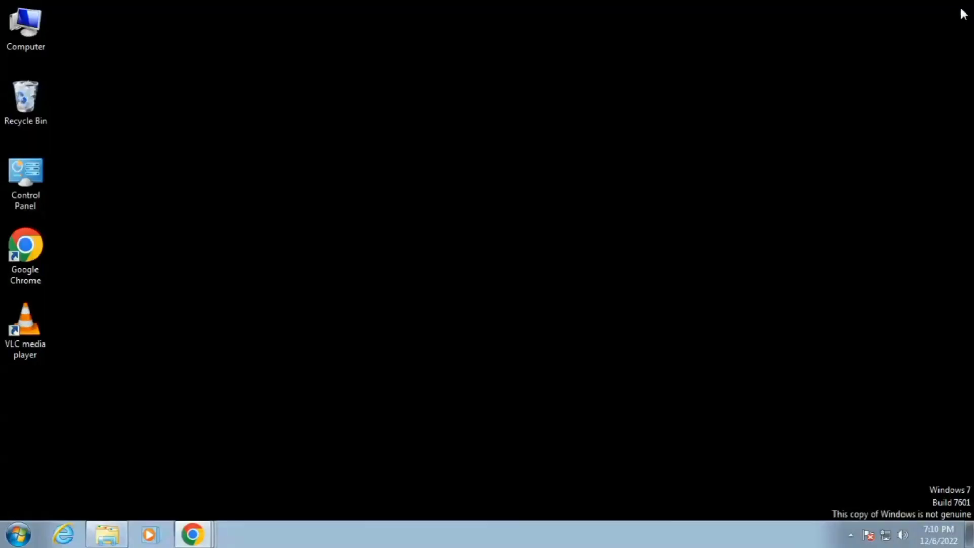
# Refresh the desktop twice, then open Personalization from the desktop context menu
pyautogui.rightClick(593, 125)
pyautogui.click(633, 165)
pyautogui.rightClick(561, 155)
pyautogui.click(581, 198)
pyautogui.rightClick(446, 193)
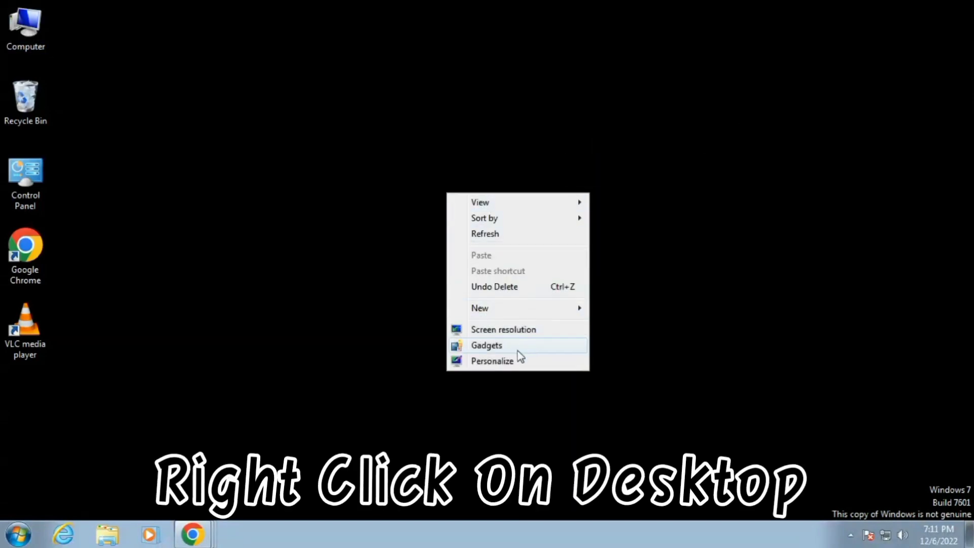
pyautogui.click(465, 360)
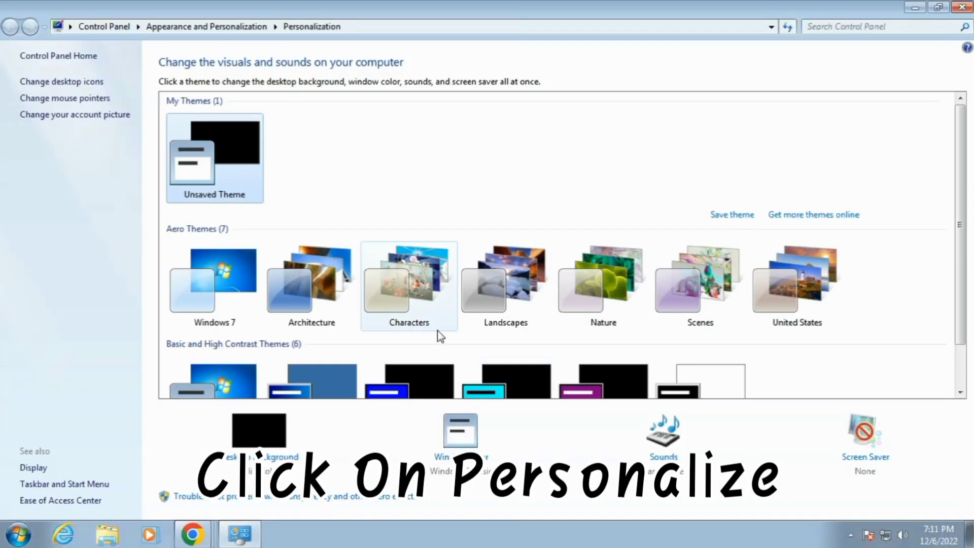
# Apply the Windows 7 theme, delete the black Unsaved Theme from My Themes, and close Personalization
pyautogui.click(233, 291)
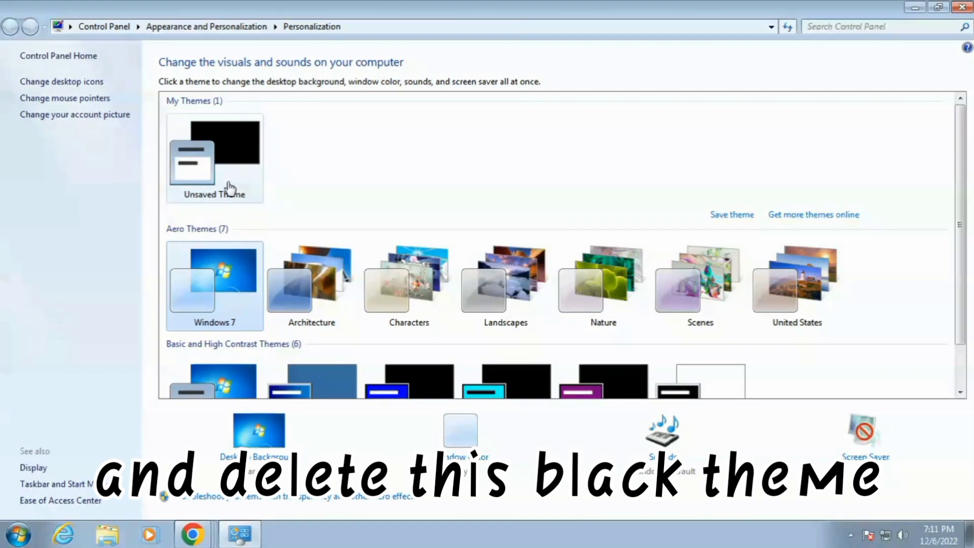
pyautogui.rightClick(232, 144)
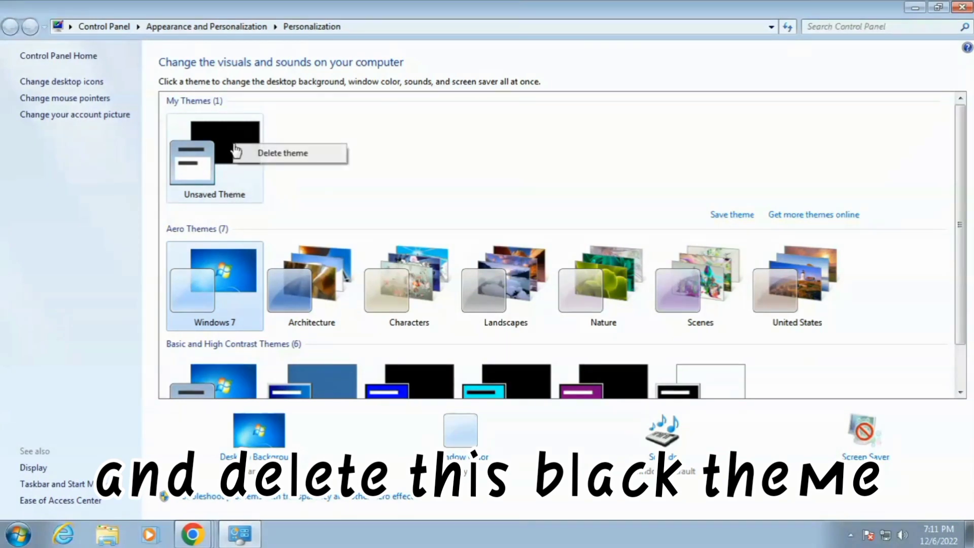
pyautogui.click(275, 154)
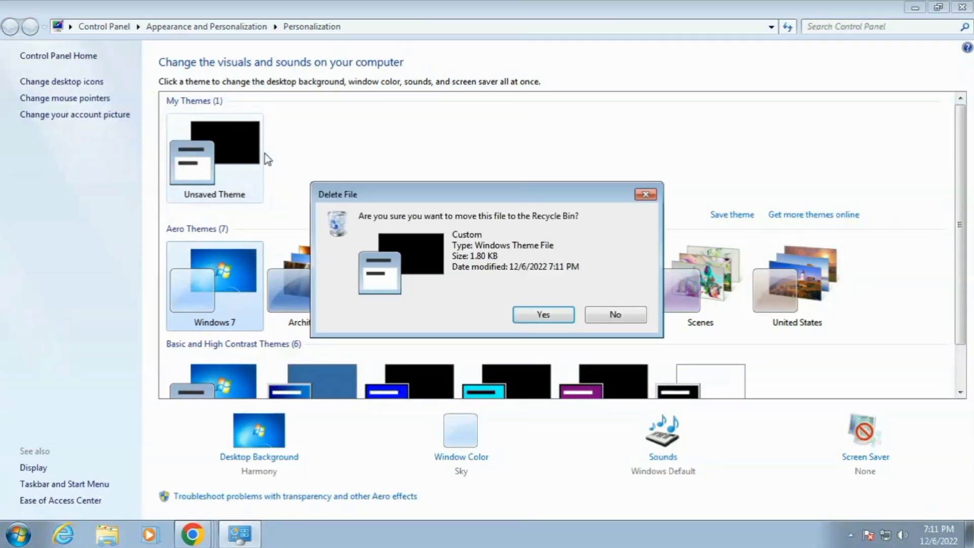
pyautogui.click(543, 314)
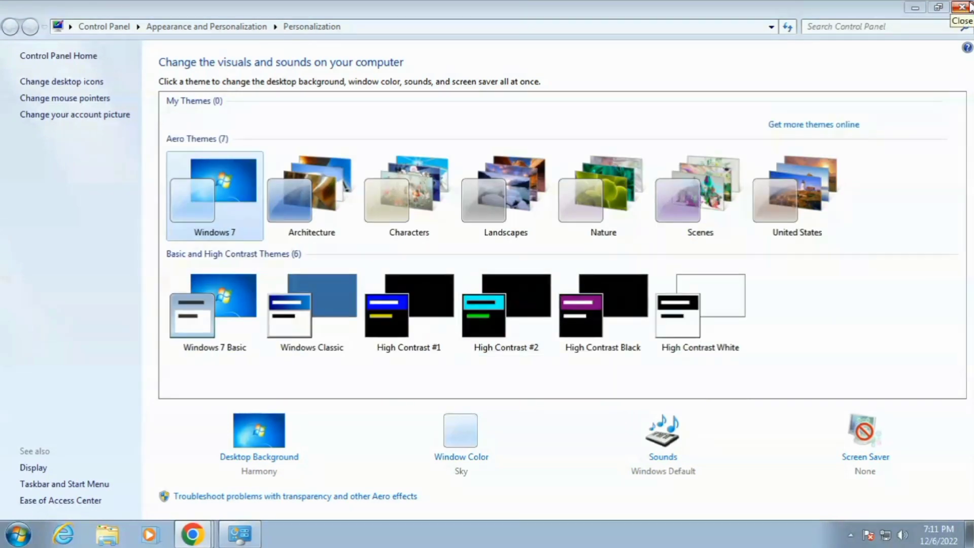
pyautogui.click(969, 6)
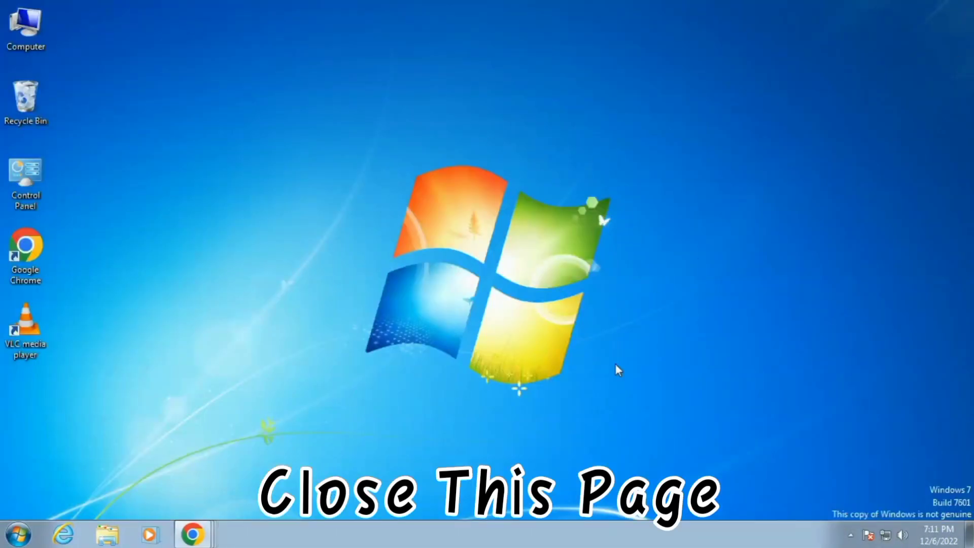